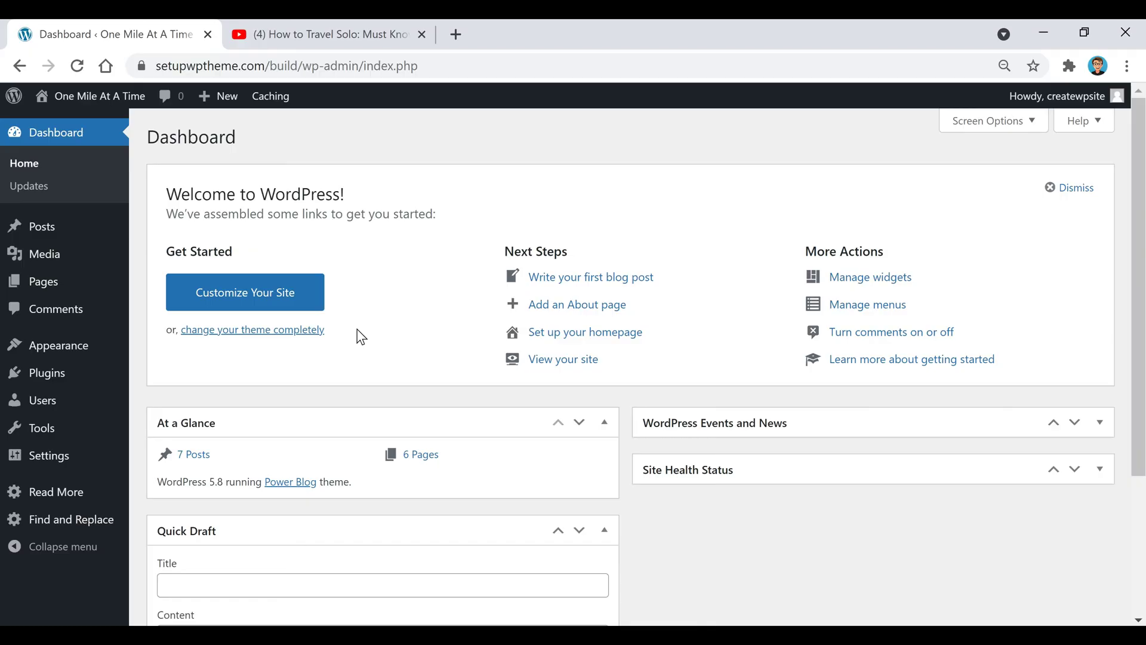
From All Posts, open 'My Top 5 Favorite National Parks' in the editor and scroll to its end.
mouse_move(35, 231)
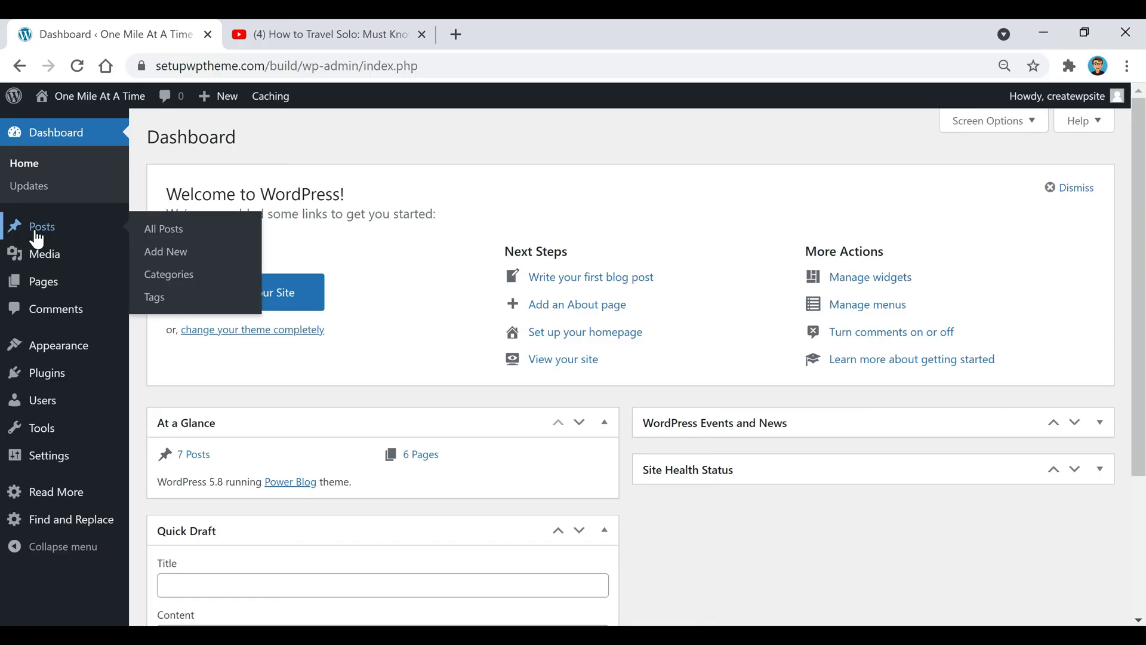
click(36, 229)
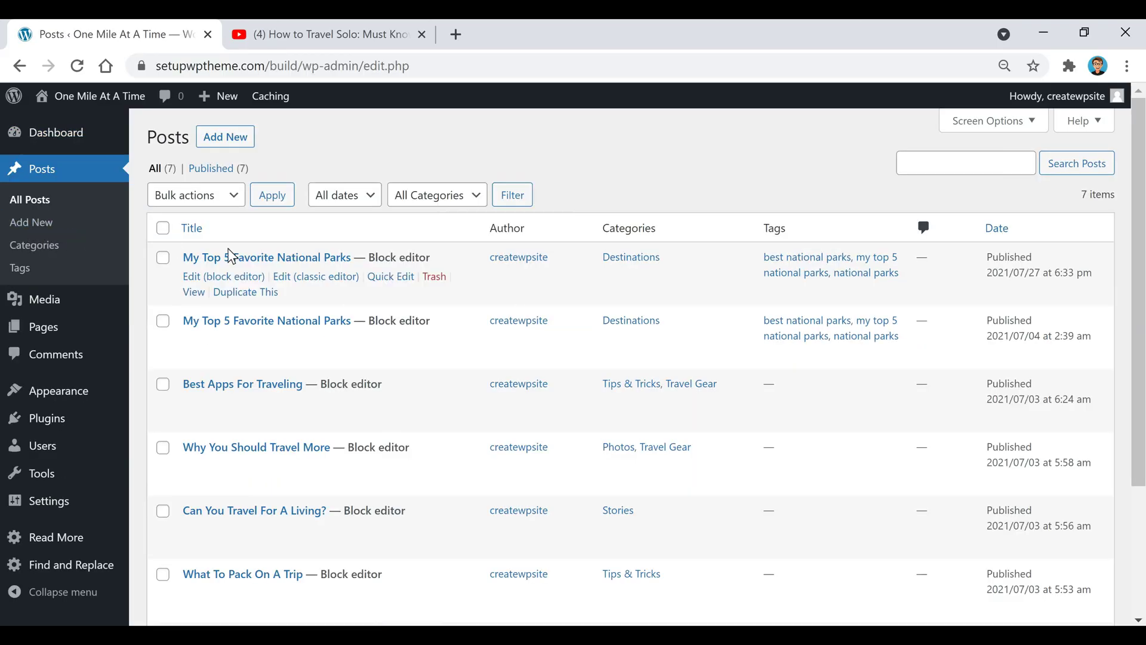
click(295, 258)
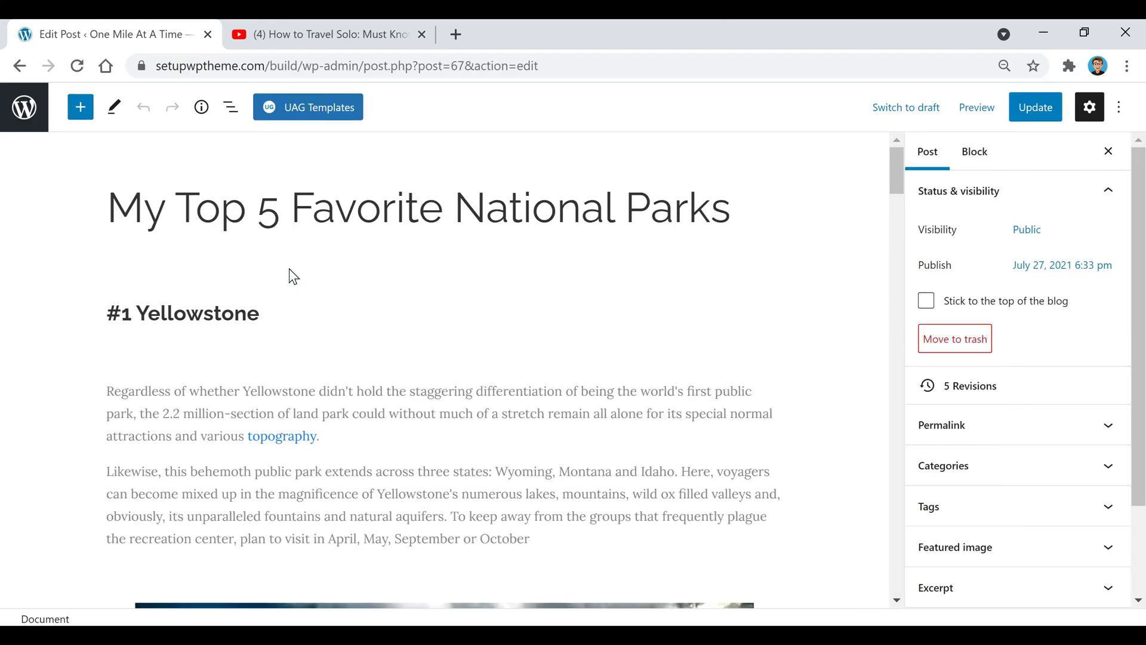
click(897, 542)
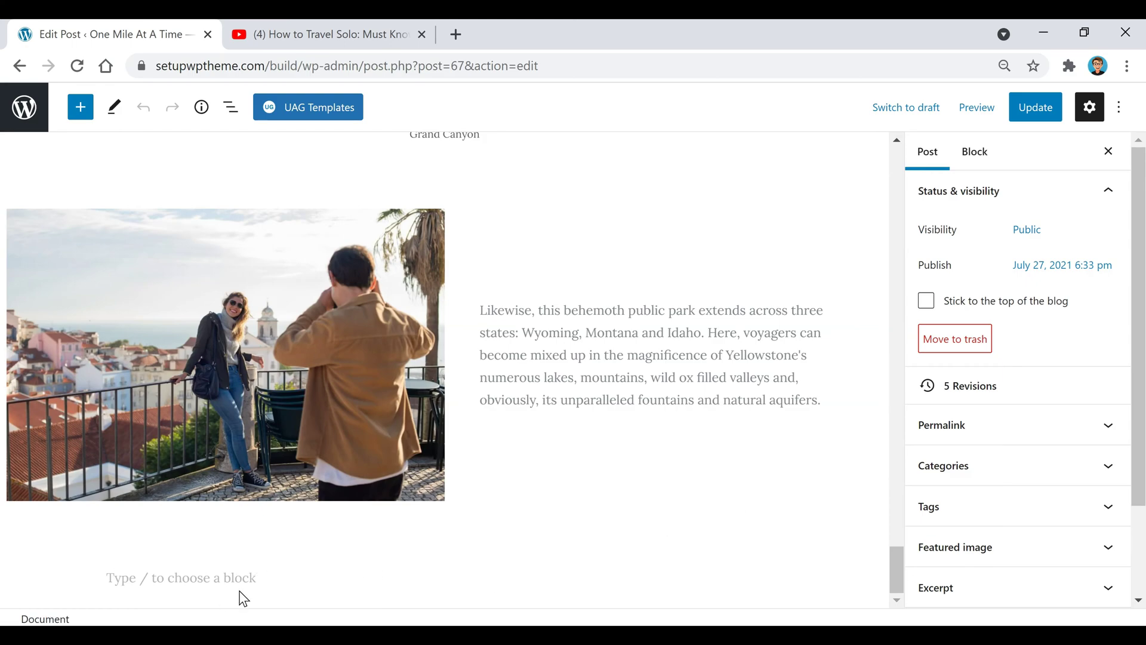
Insert a YouTube embed block in the empty block at the end of the post.
click(392, 580)
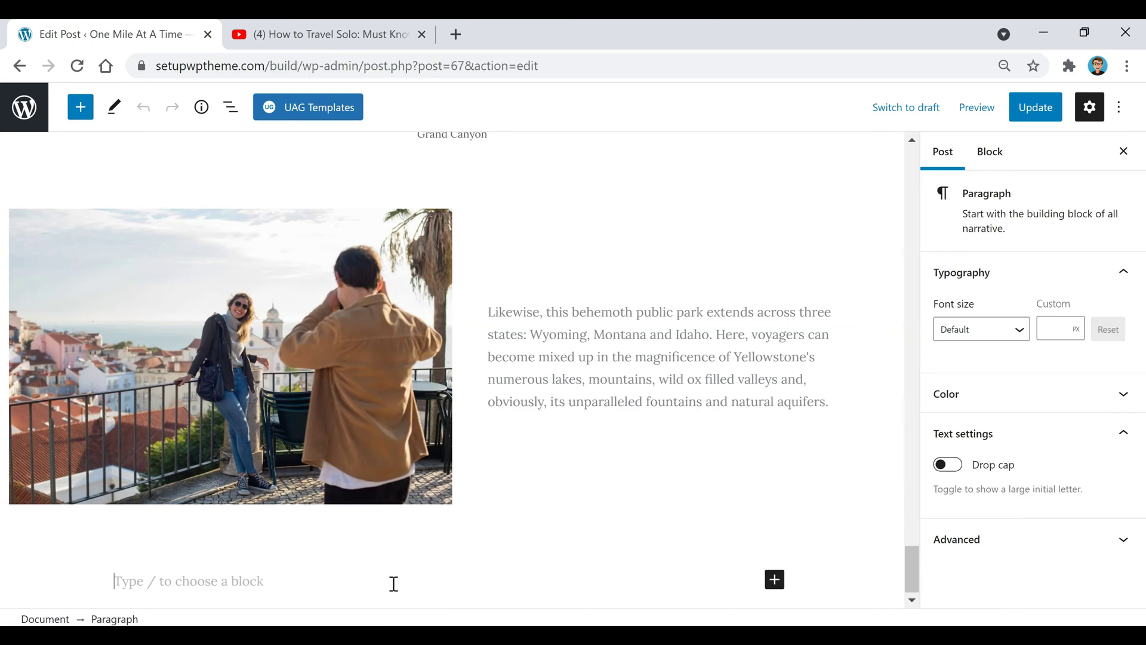
click(775, 580)
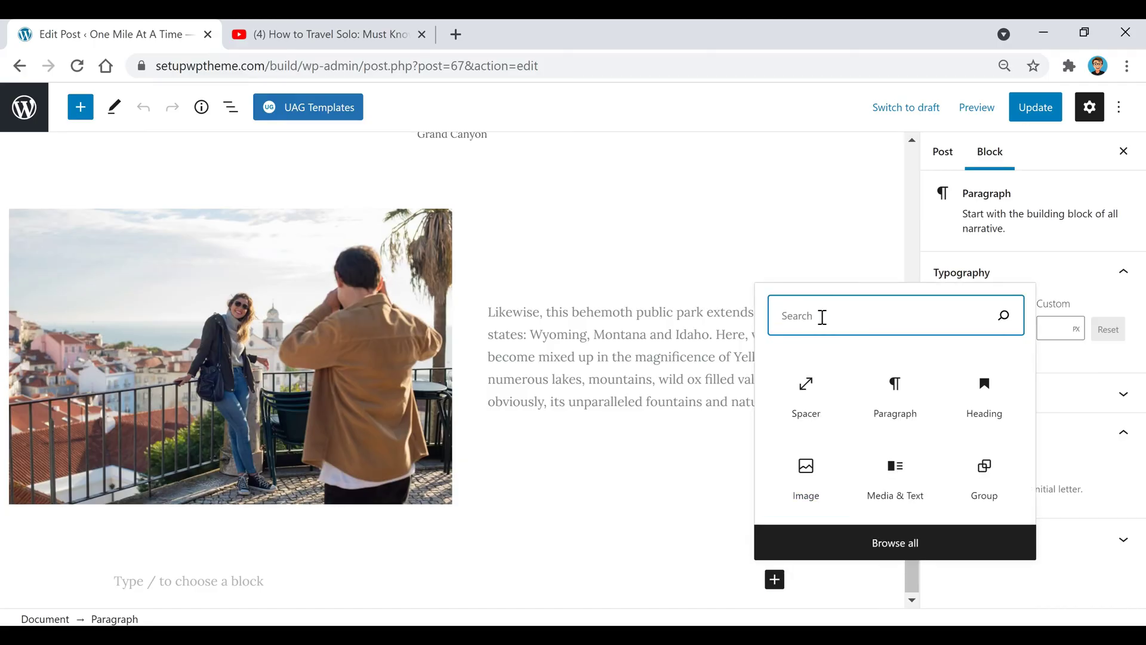
text(youtube)
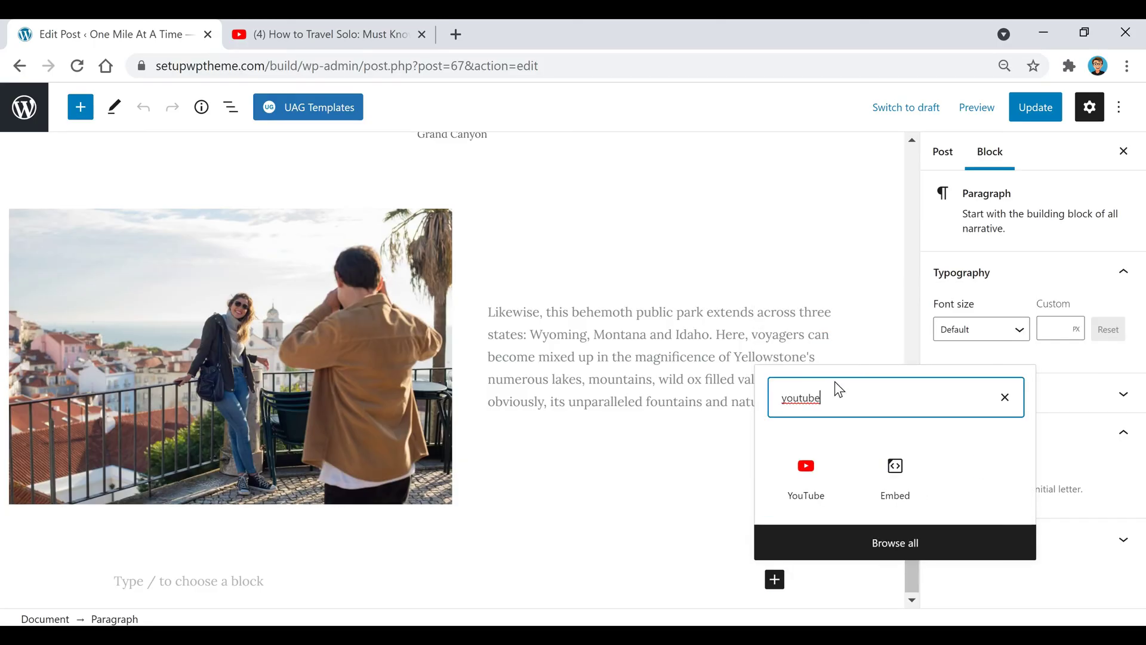
click(824, 484)
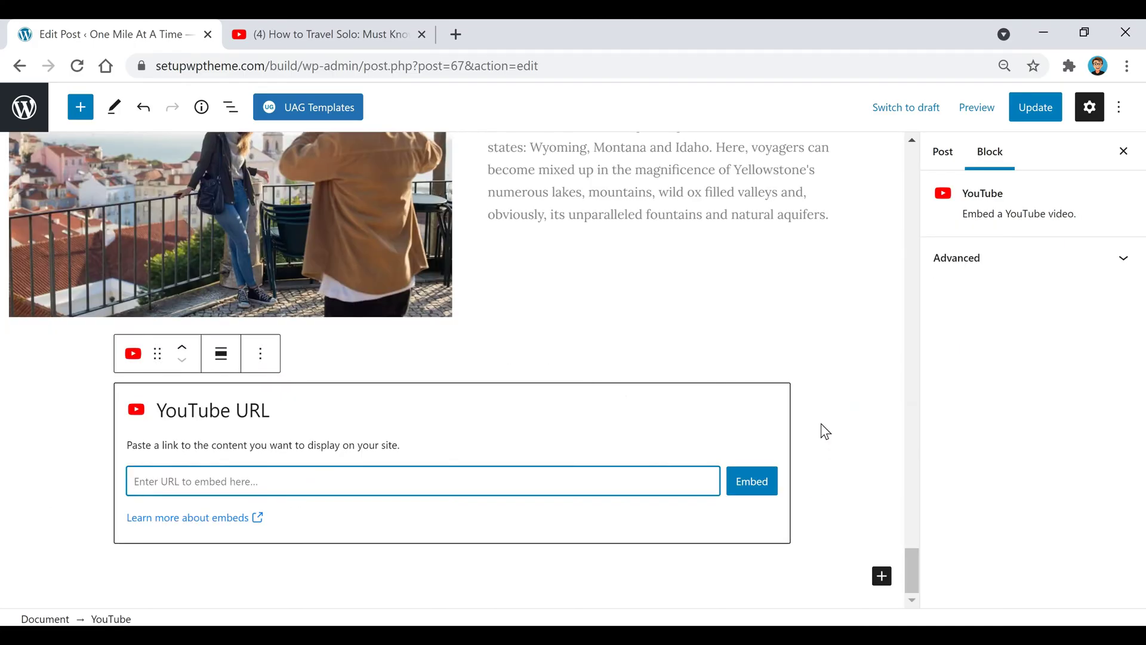
Copy the travel video's web address from the YouTube tab and return to the editor.
click(359, 36)
click(313, 63)
key(ctrl+c)
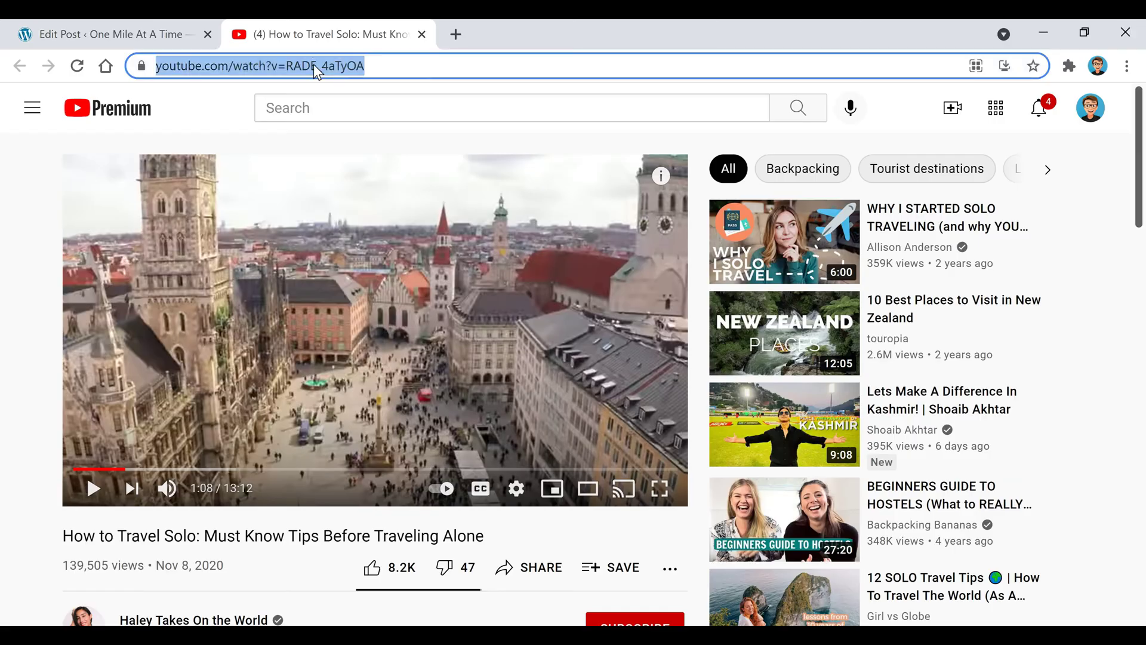
click(159, 35)
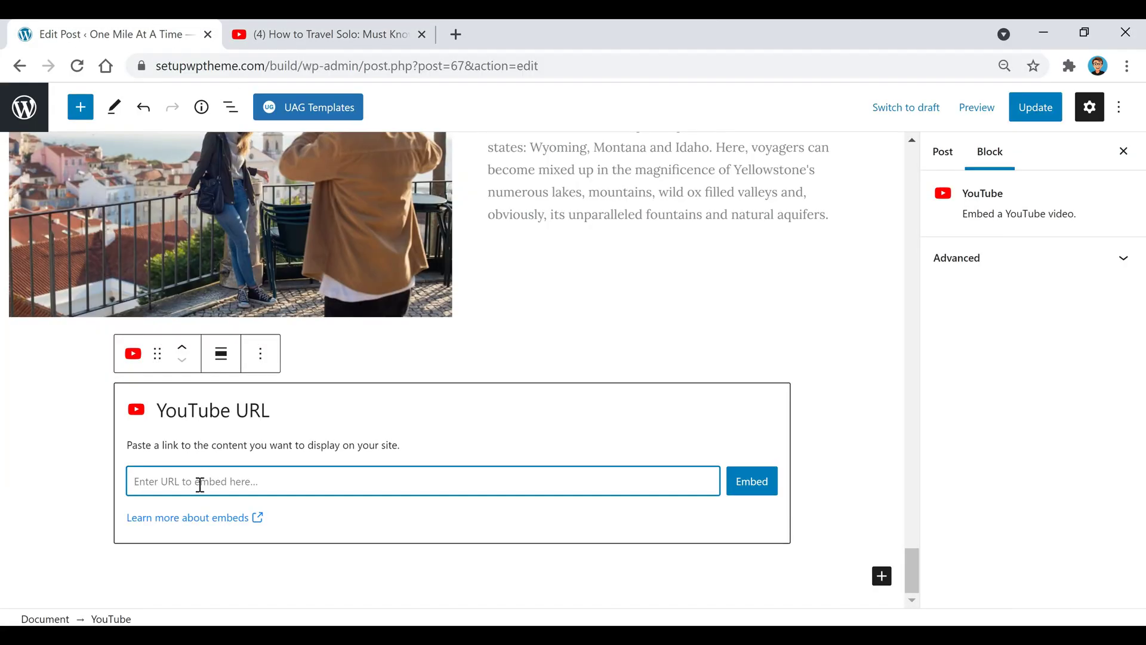
Paste the URL to embed 'How to Travel Solo: Must Know Tips Before Traveling Alone'.
key(ctrl+v)
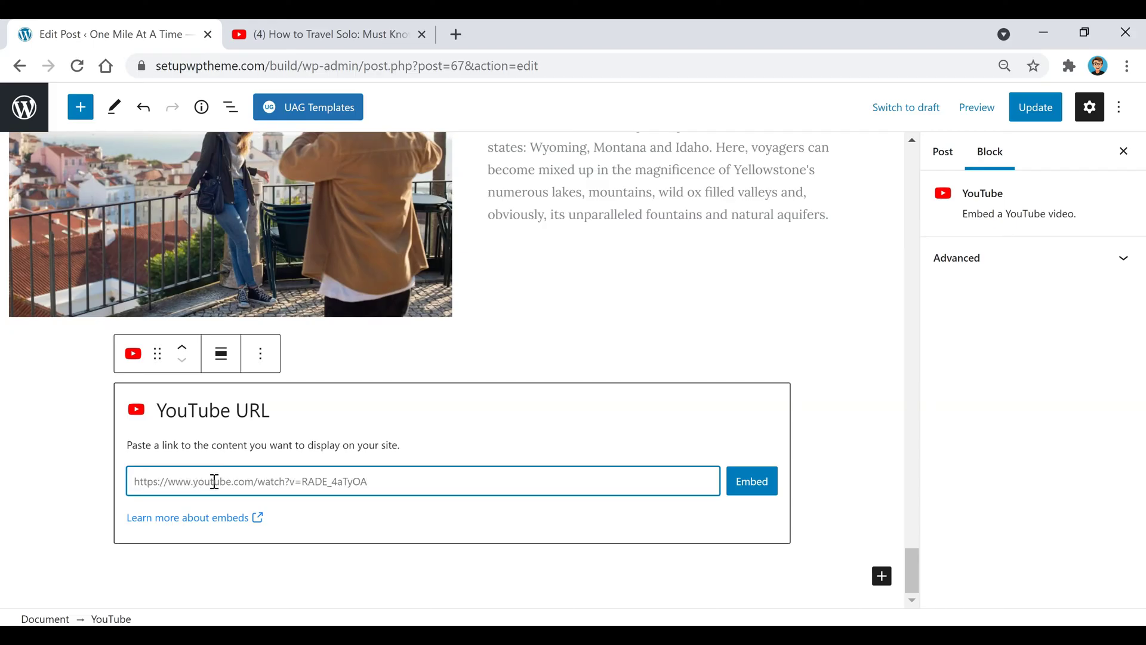
click(754, 490)
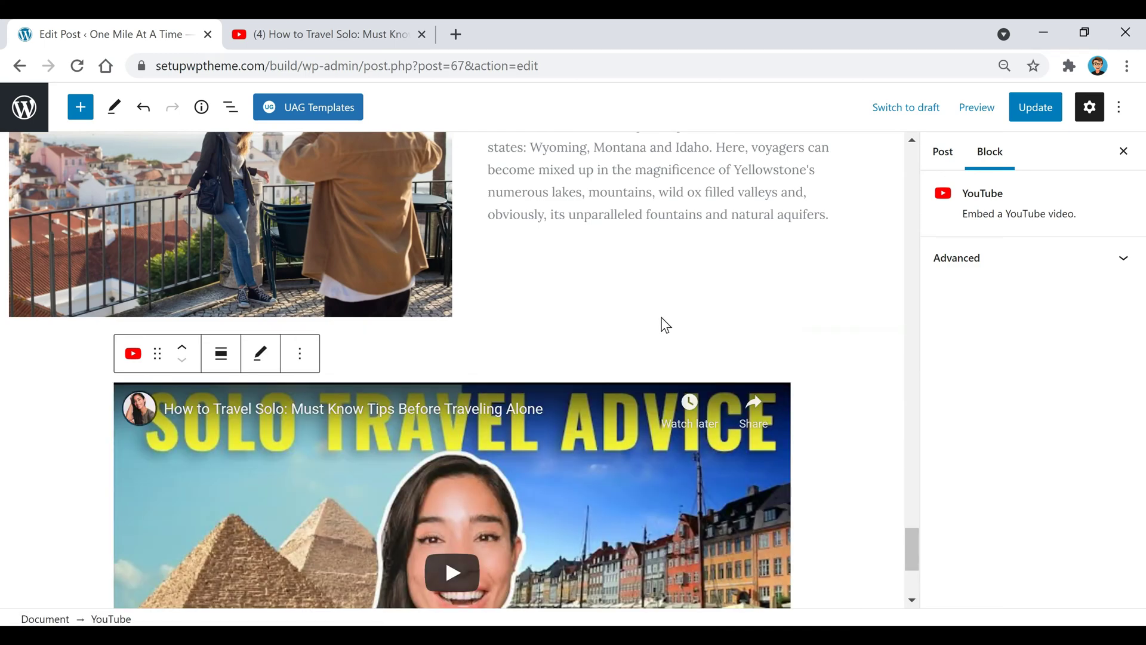
scroll(657, 317, down, 3)
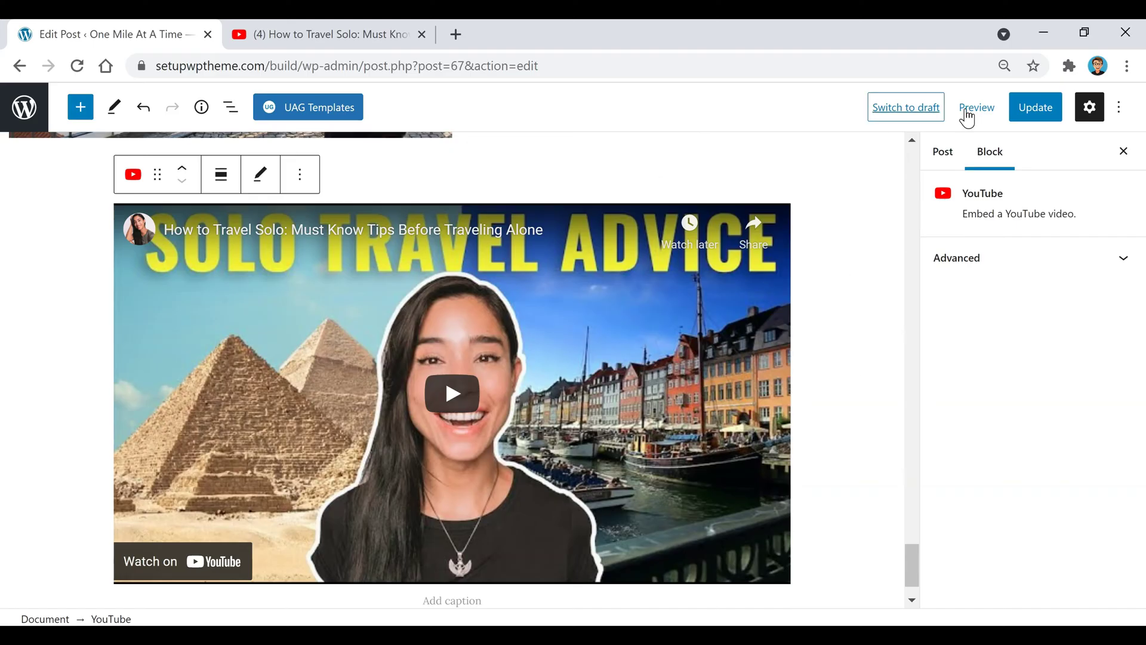
Update the post, check the embedded video on the live post in a new tab, then close it.
click(1046, 117)
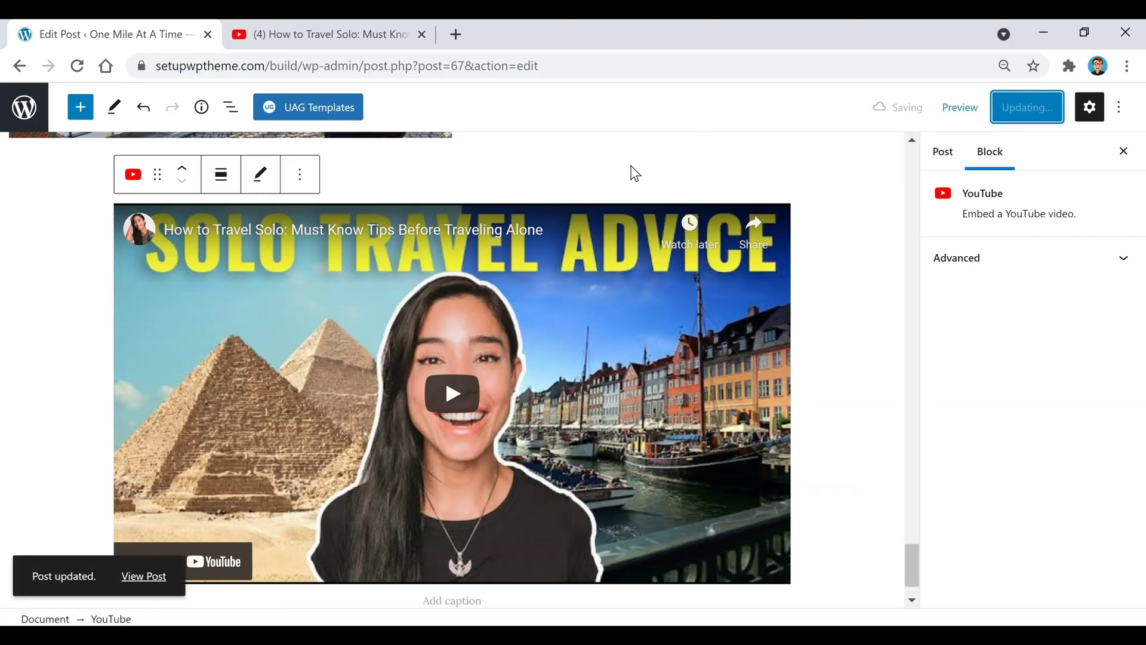
right_click(140, 585)
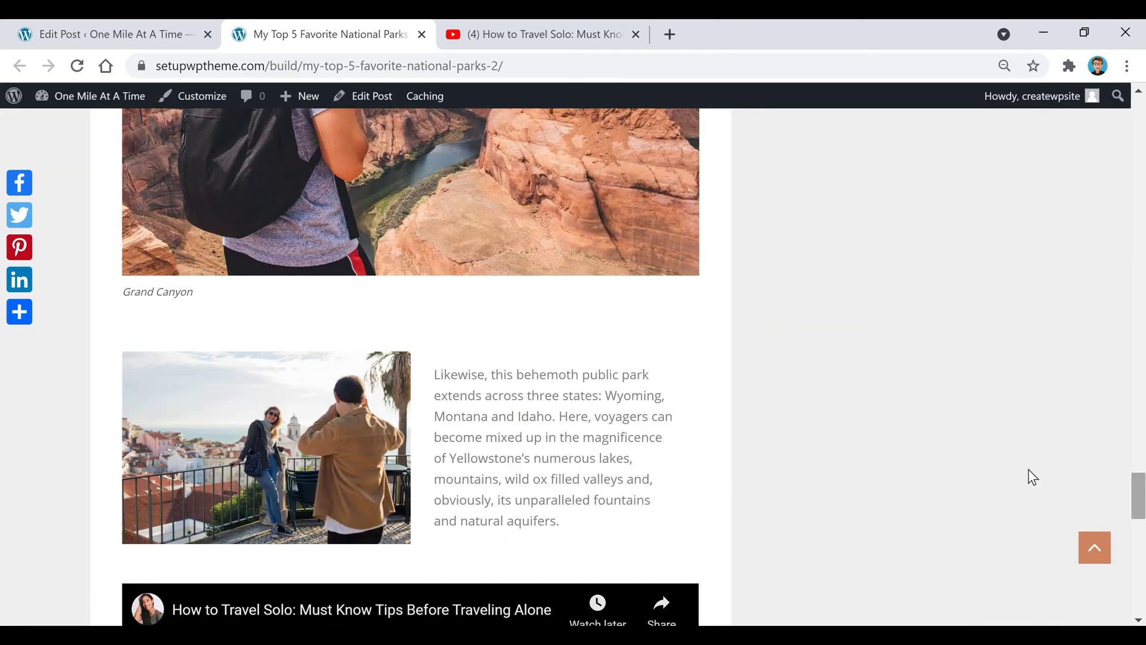
scroll(535, 261, down, 1)
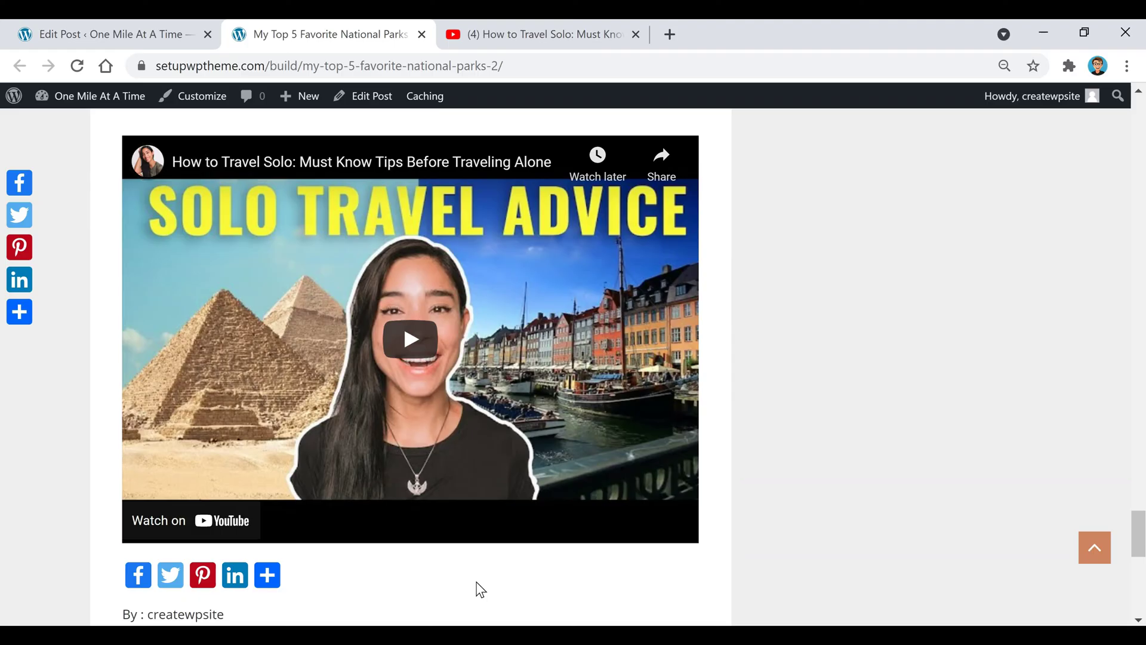
key(ctrl+w)
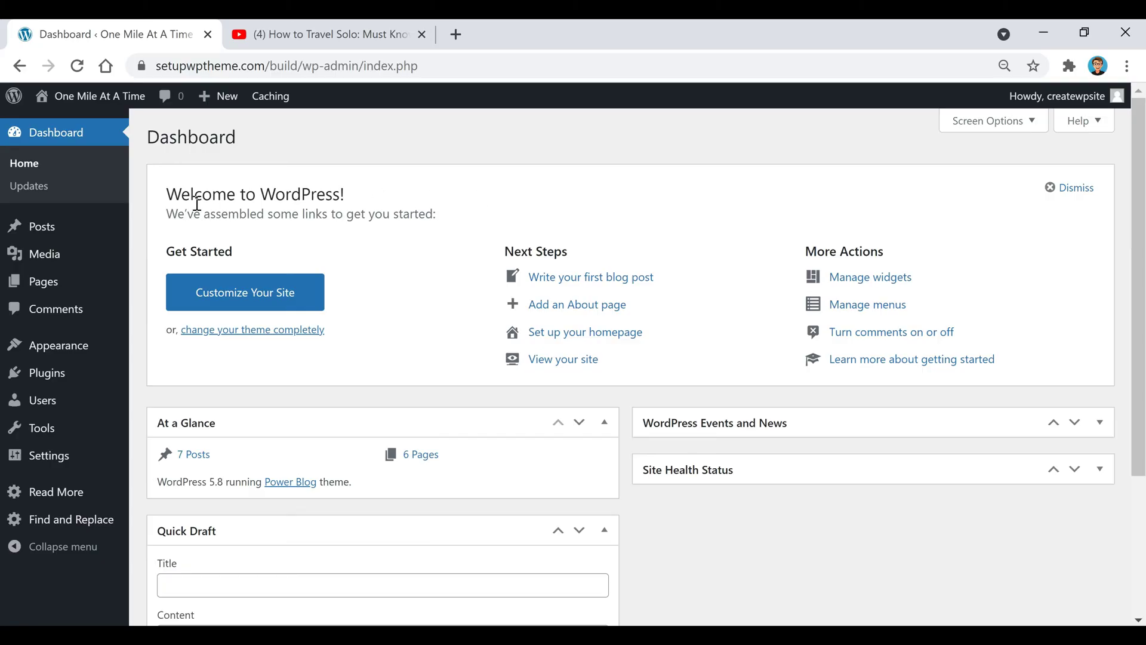
Open the Media Library's 16 items, show the upload panel, then dismiss it without uploading.
mouse_move(41, 263)
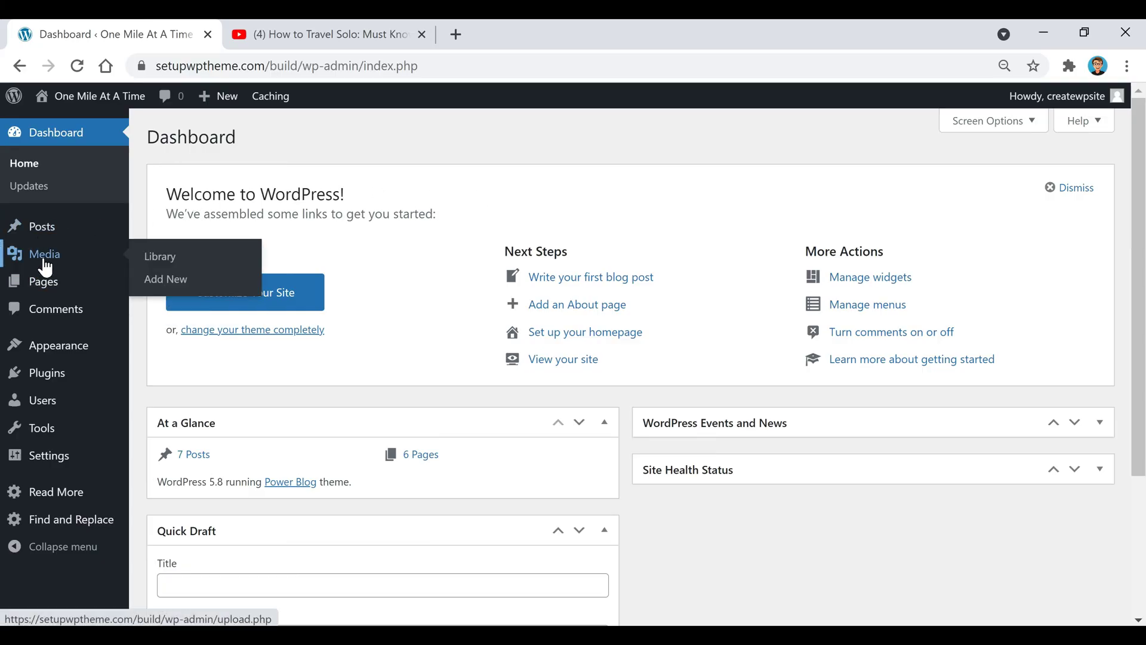
click(161, 257)
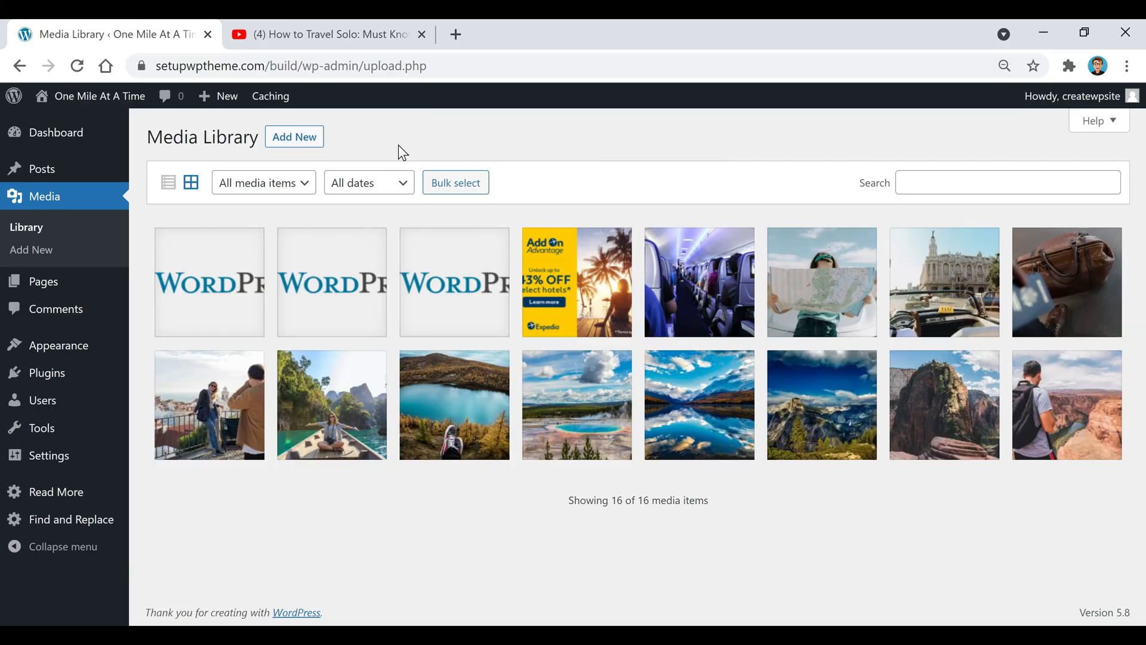
click(303, 142)
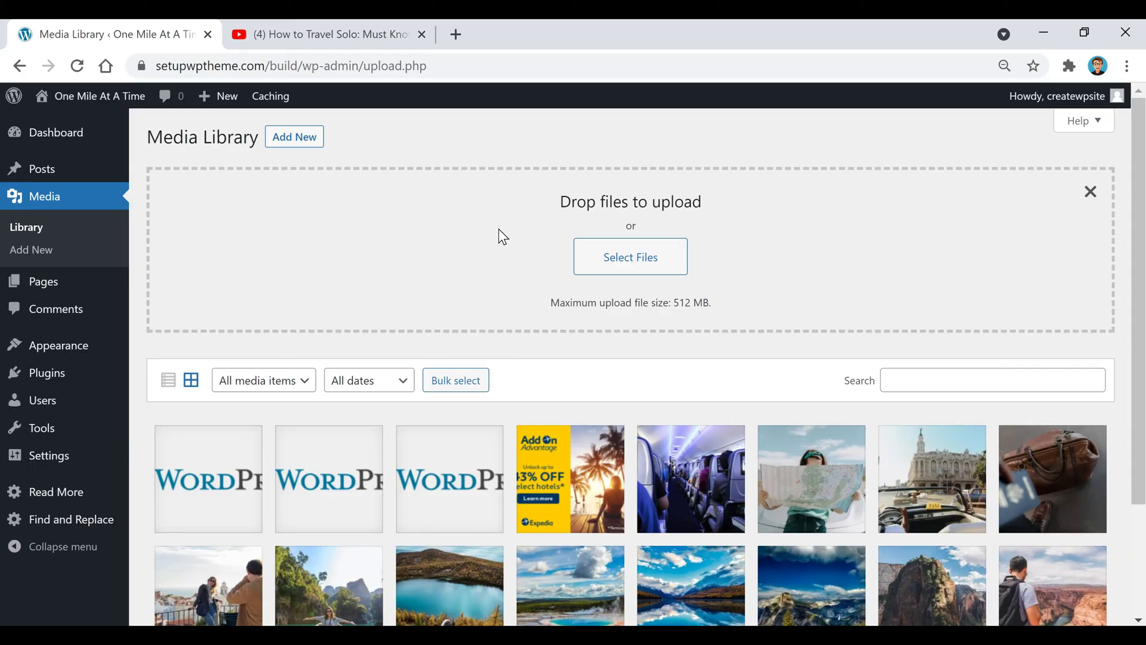
key(Escape)
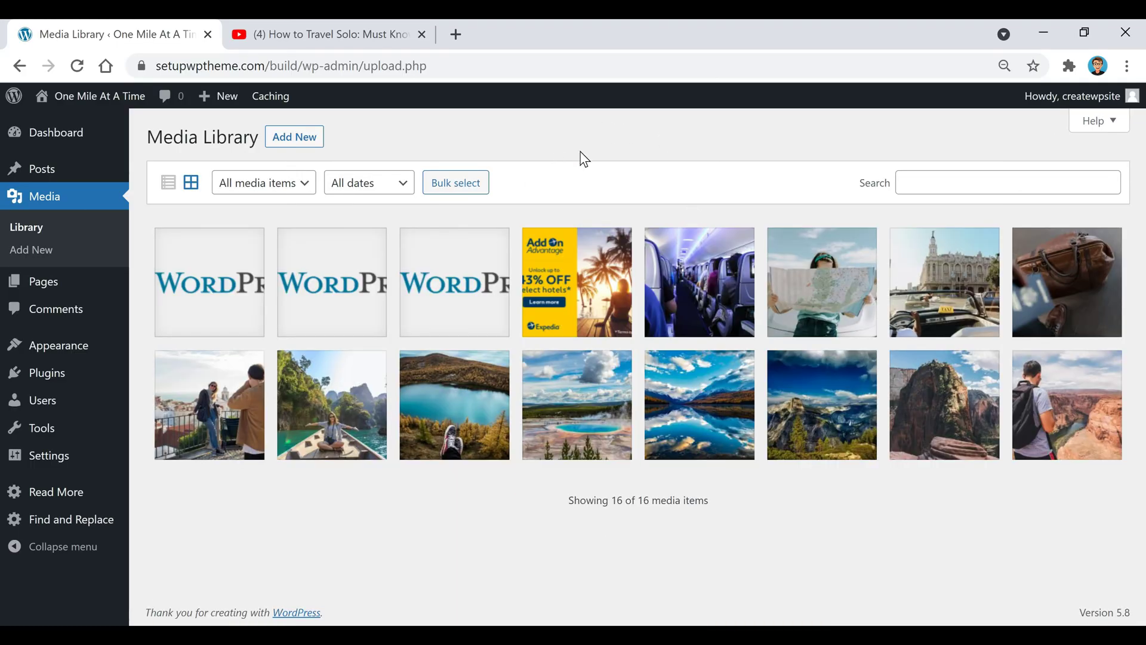
click(69, 176)
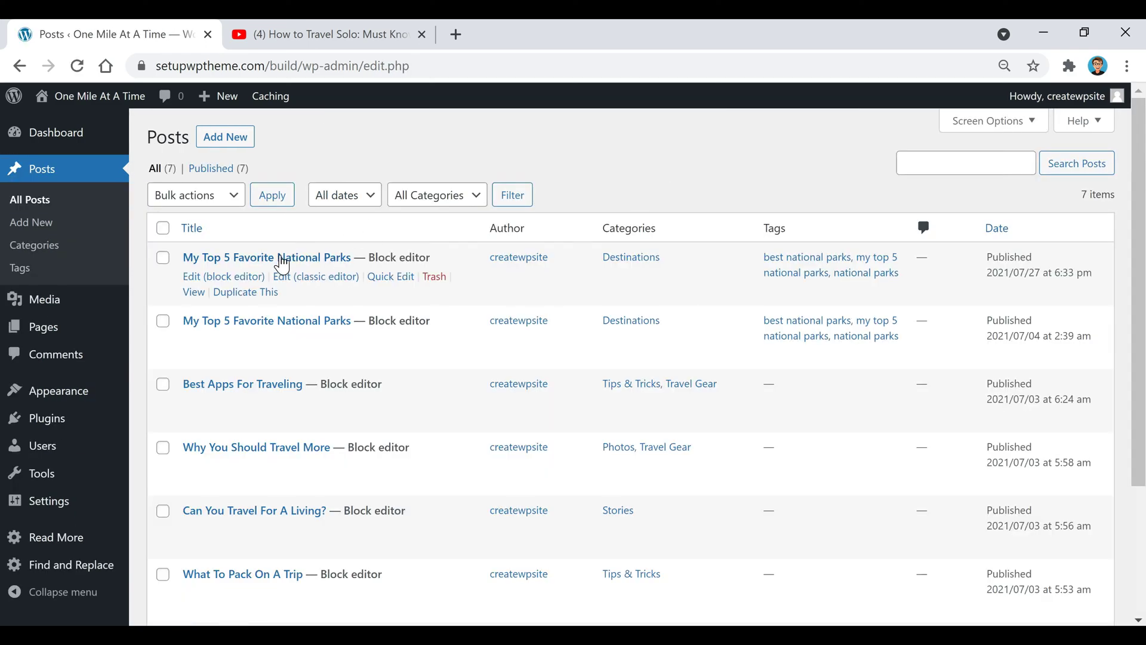
Reopen 'My Top 5 Favorite National Parks' and scroll down to the YouTube embed.
click(326, 253)
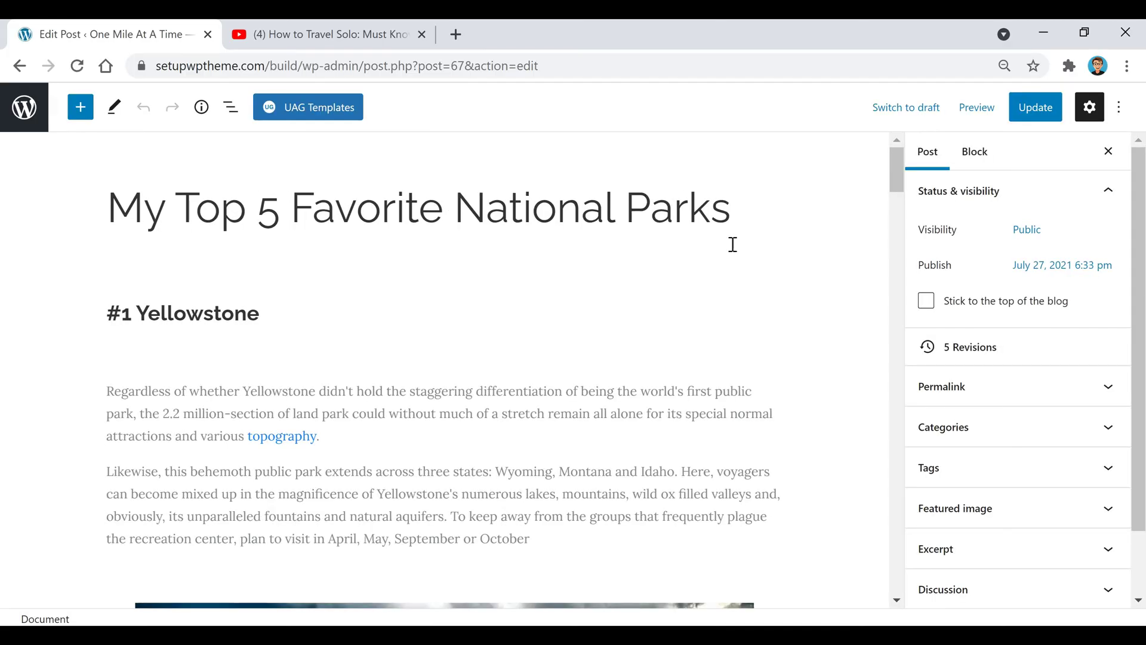
scroll(844, 238, down, 6)
drag(897, 217, 919, 371)
scroll(931, 537, down, 4)
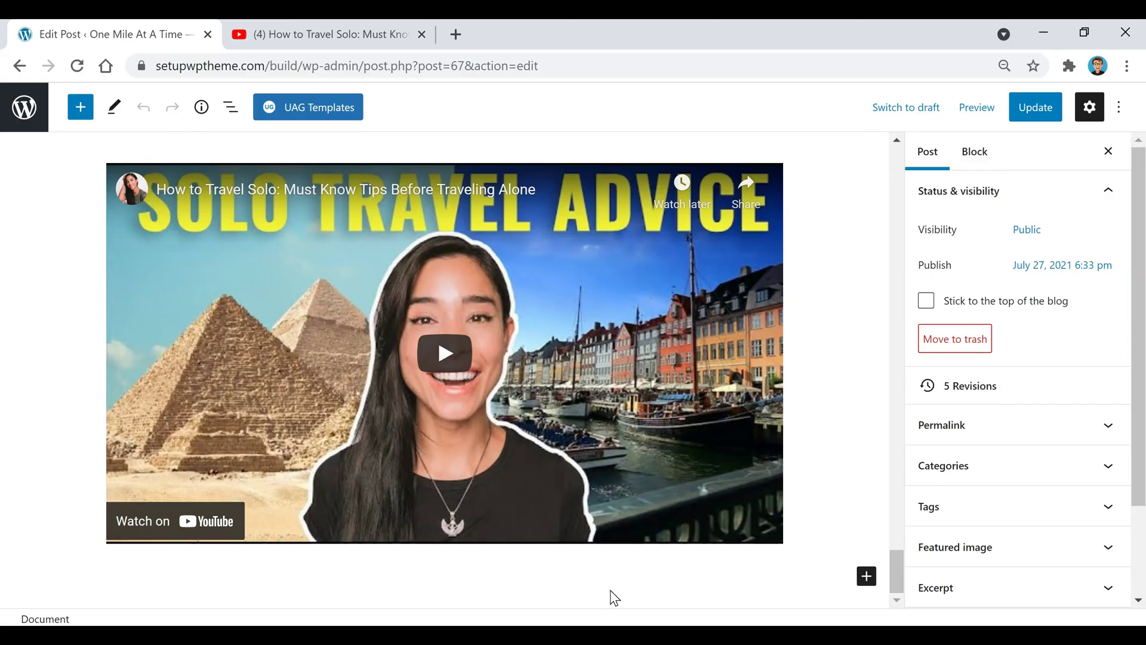
Add an empty Video block below the YouTube embed.
click(497, 580)
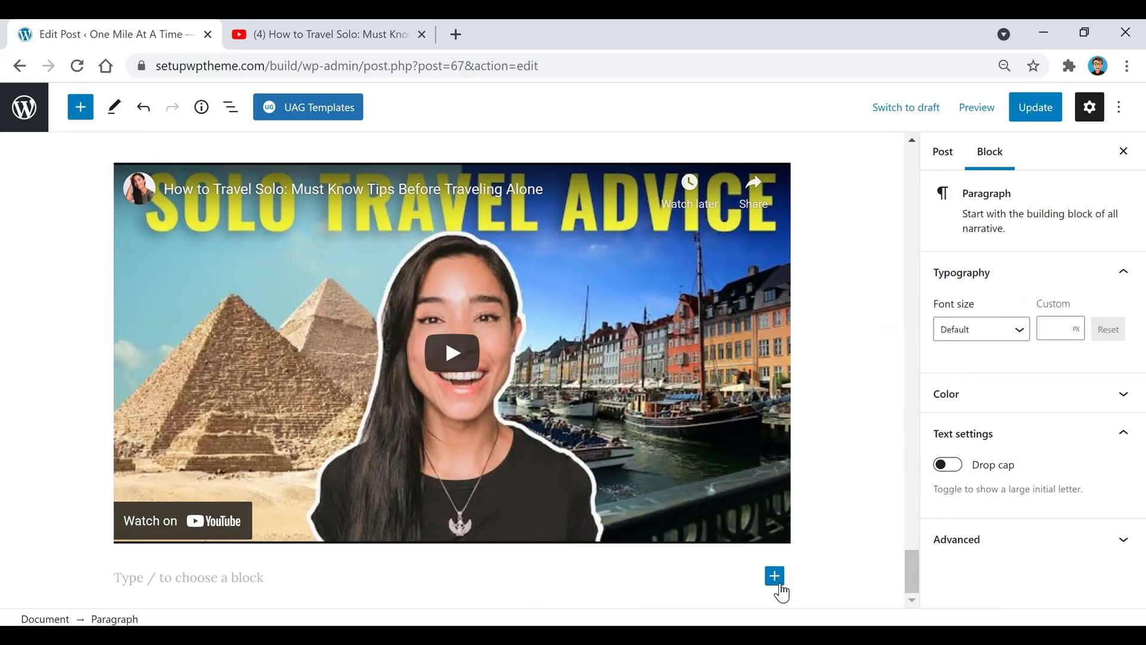
click(779, 586)
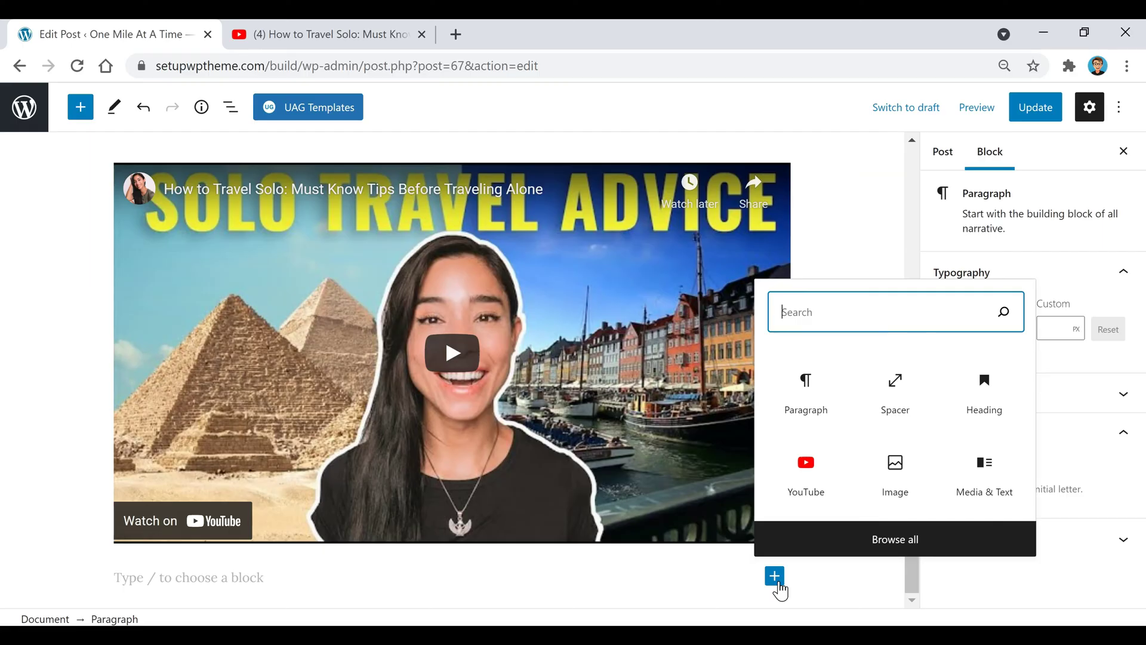
text(video)
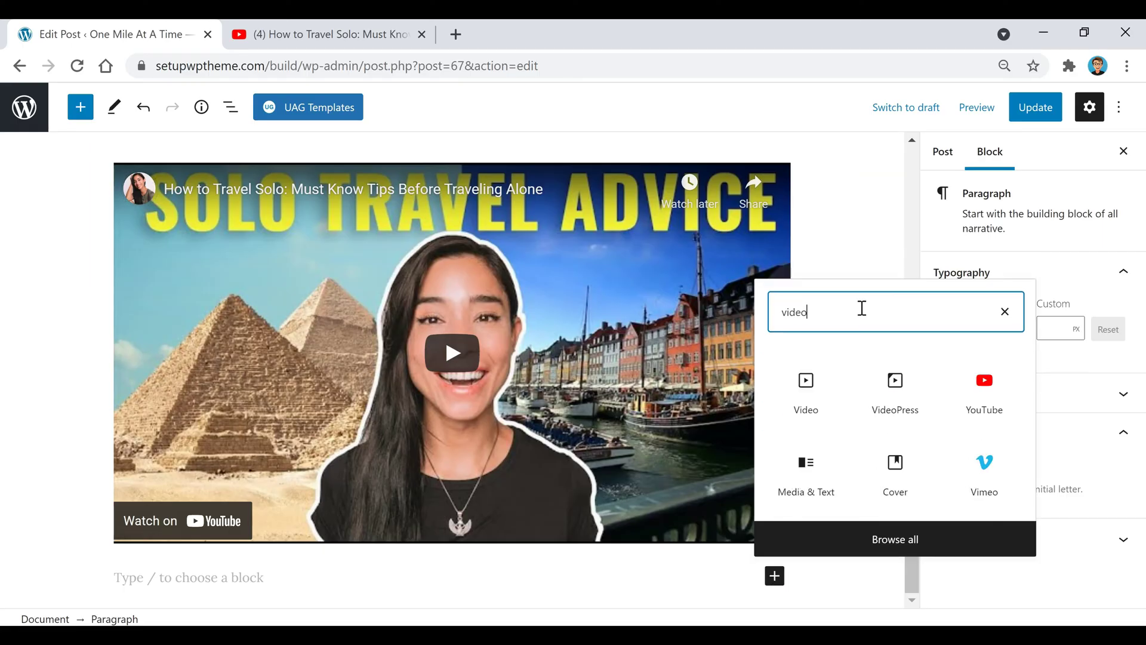
click(834, 400)
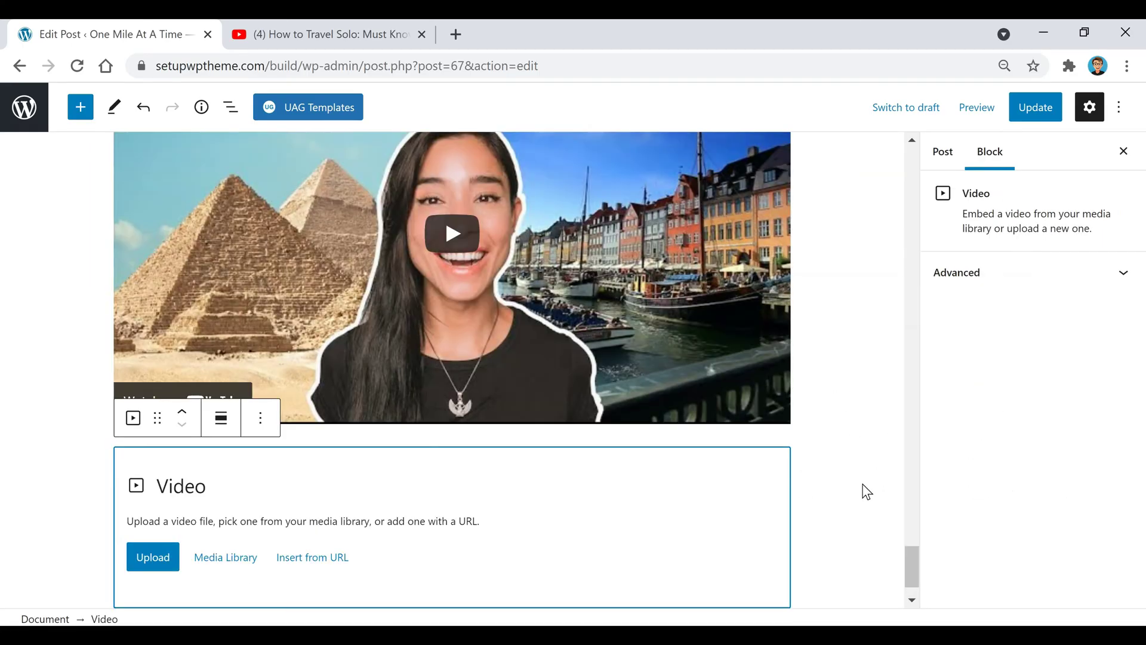